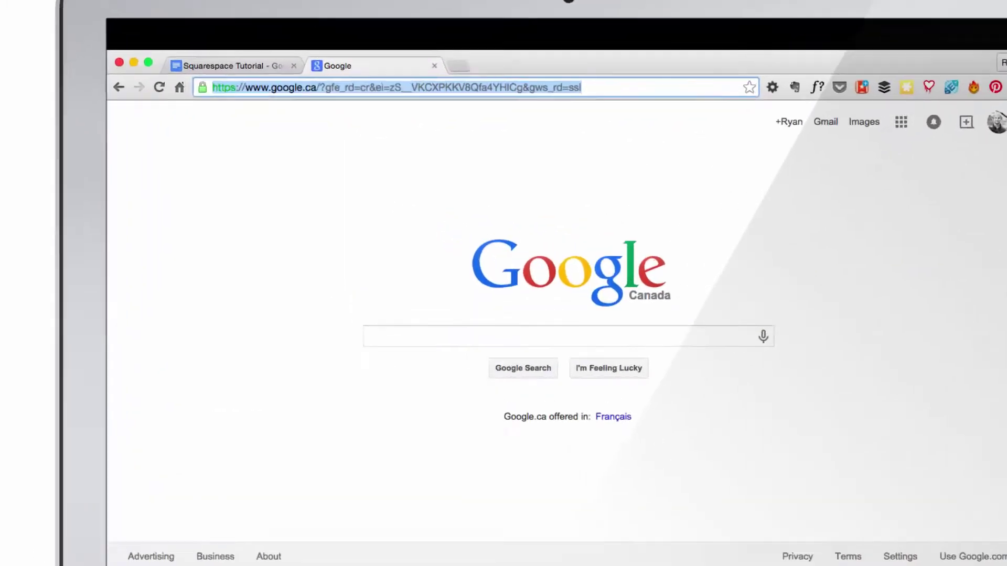
# Step: Go to squarespace.com and scroll through the featured website template gallery
pyautogui.write('sq')
pyautogui.write('uarespace.c')
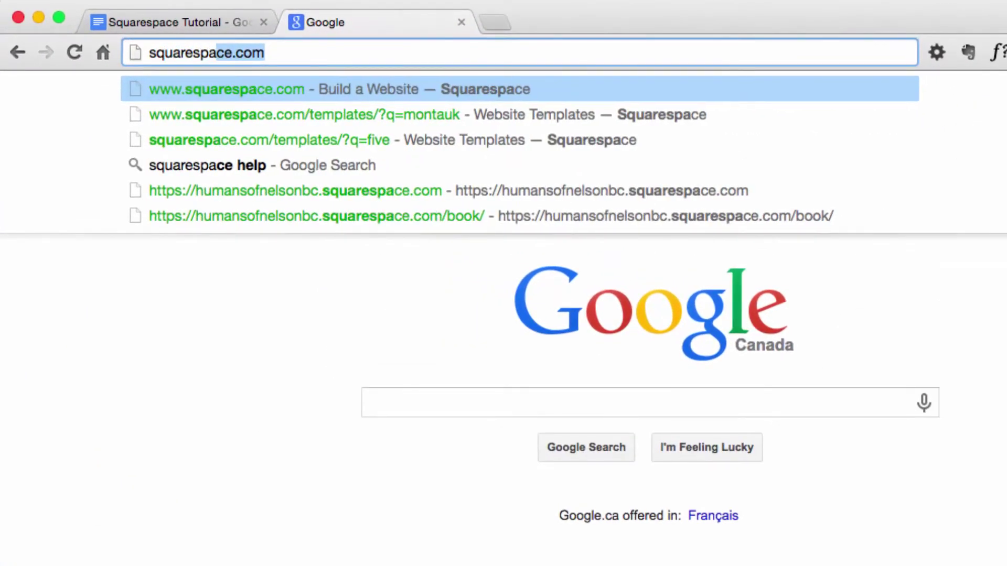
pyautogui.write('om')
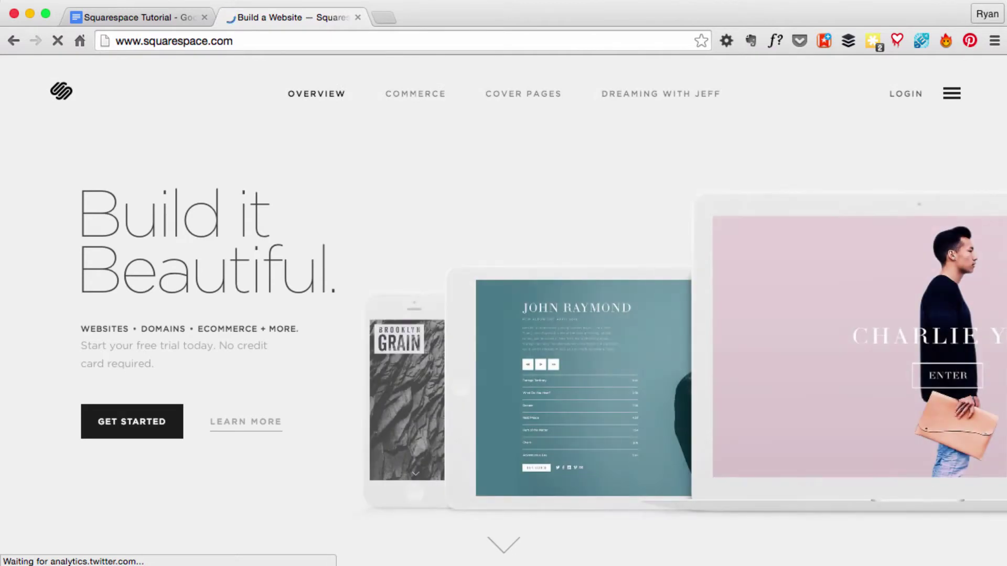
pyautogui.click(129, 422)
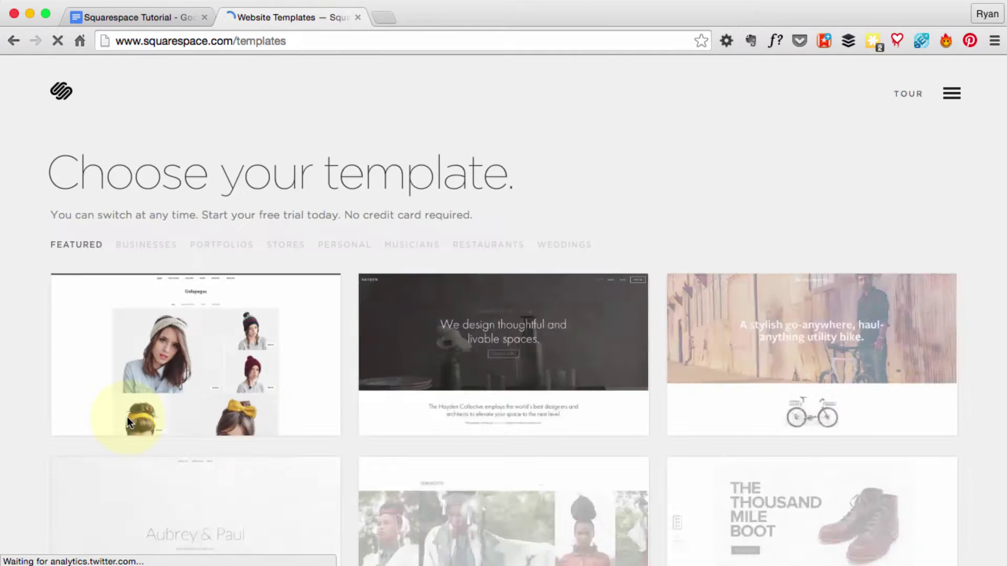
pyautogui.scroll(-1, 734, 192)
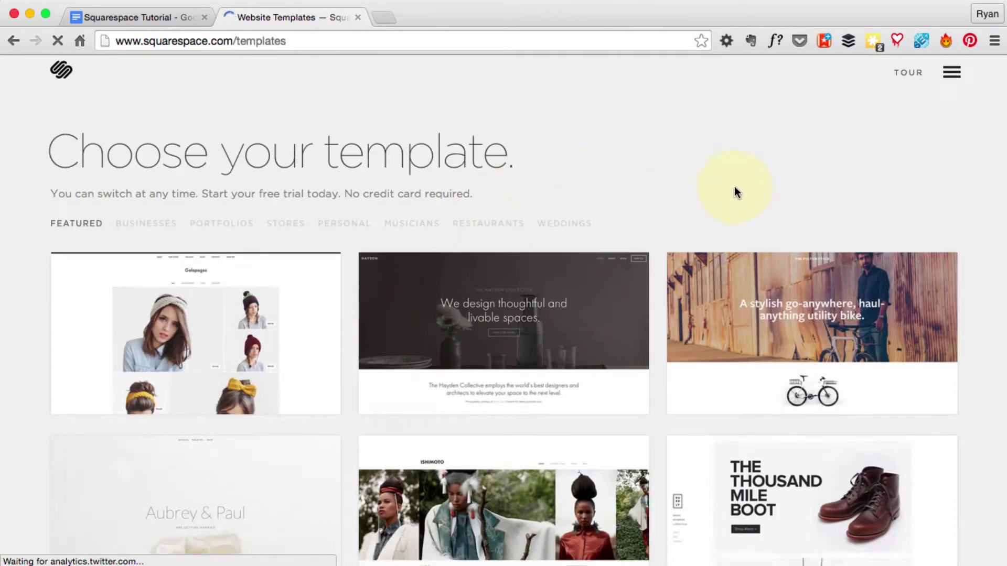
pyautogui.scroll(-5, 737, 192)
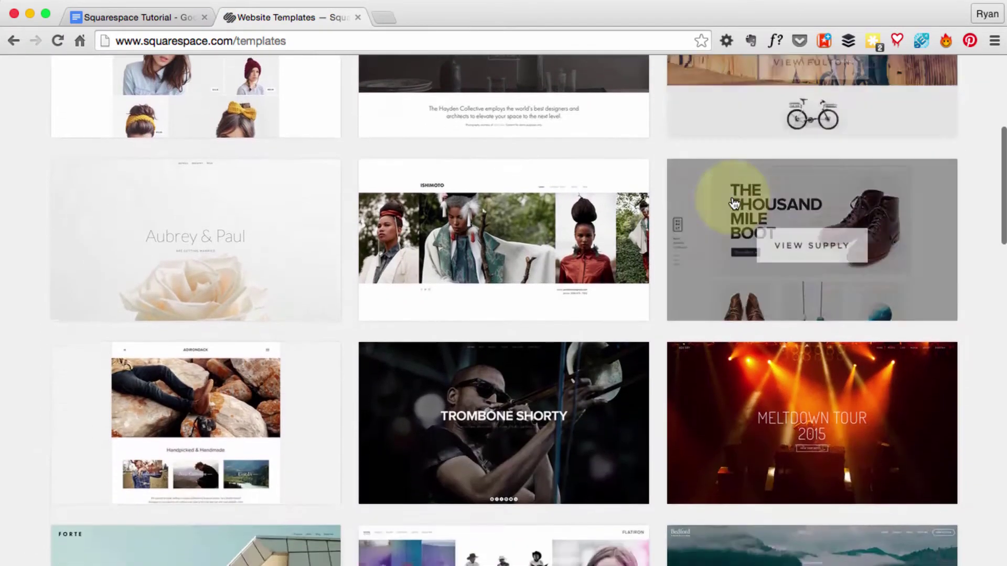
pyautogui.scroll(-7, 734, 203)
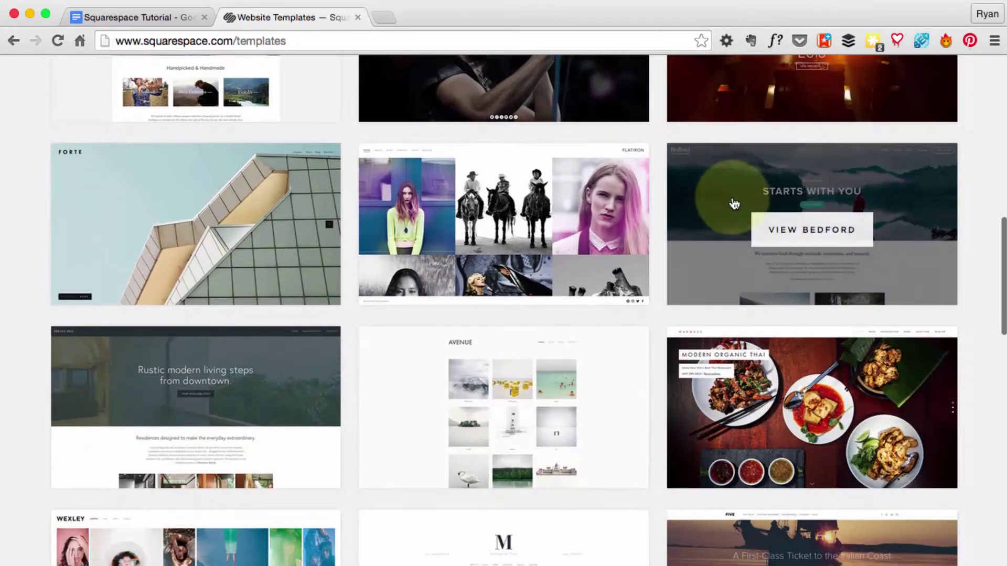
pyautogui.scroll(-6, 735, 204)
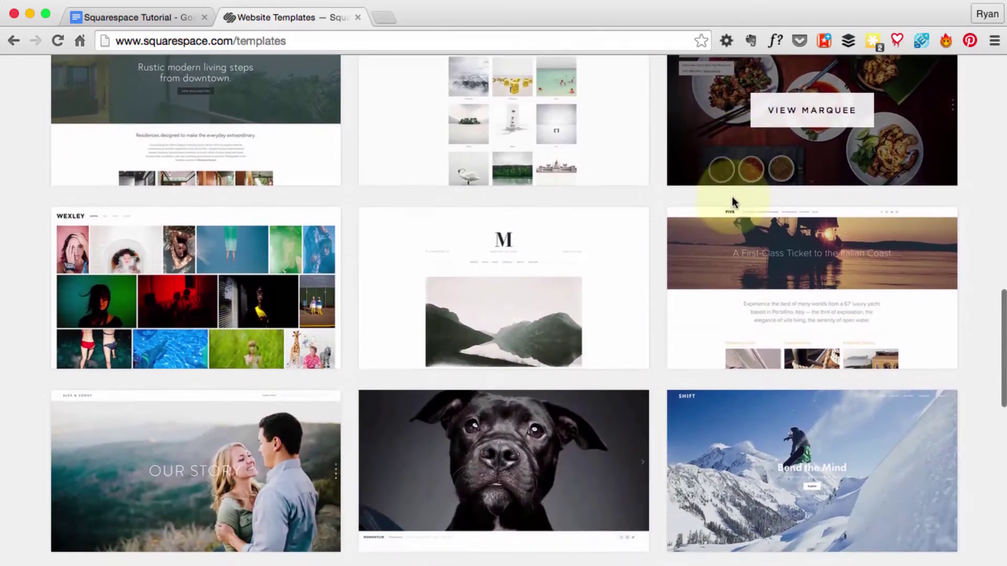
# Step: Open the Montauk template's details and browse its live desktop preview
pyautogui.click(507, 286)
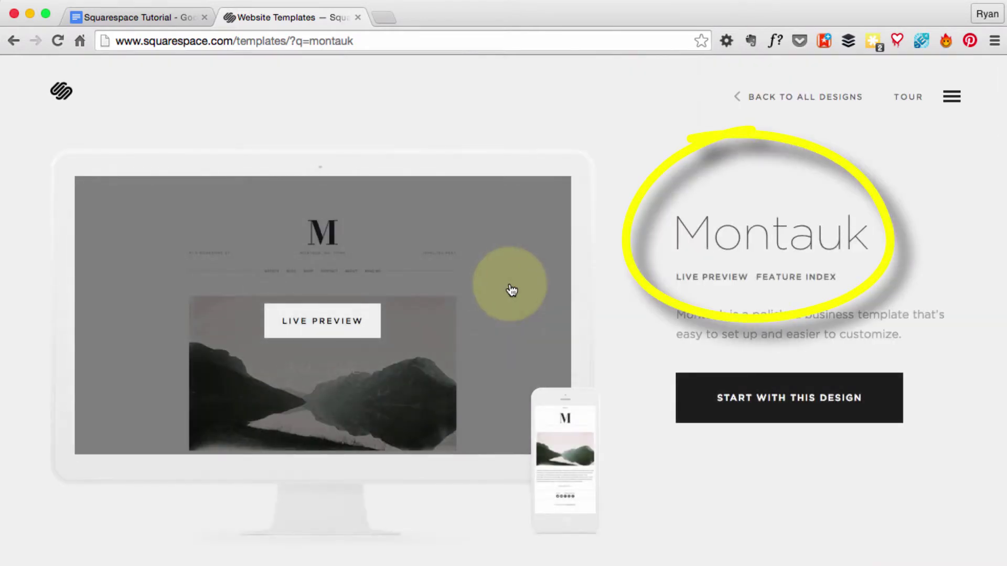
pyautogui.scroll(-3, 644, 385)
pyautogui.scroll(-1, 643, 384)
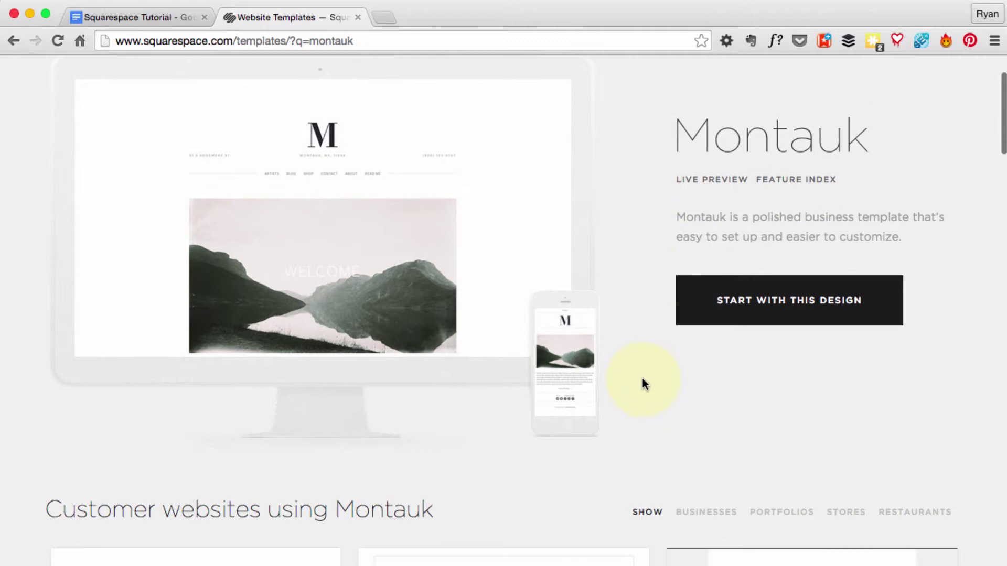
pyautogui.click(329, 226)
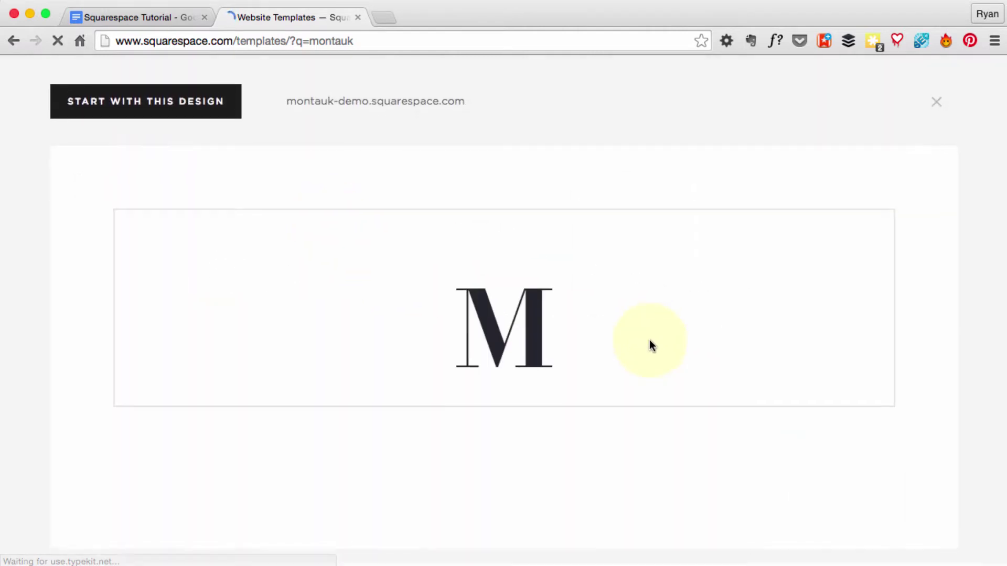
pyautogui.scroll(-4, 652, 348)
pyautogui.scroll(-10, 652, 348)
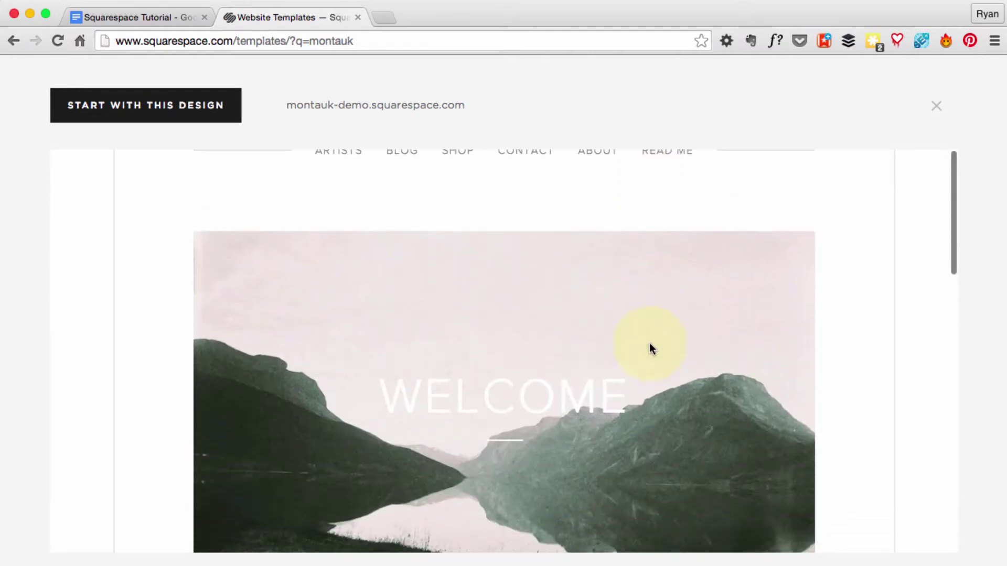
pyautogui.scroll(15, 652, 348)
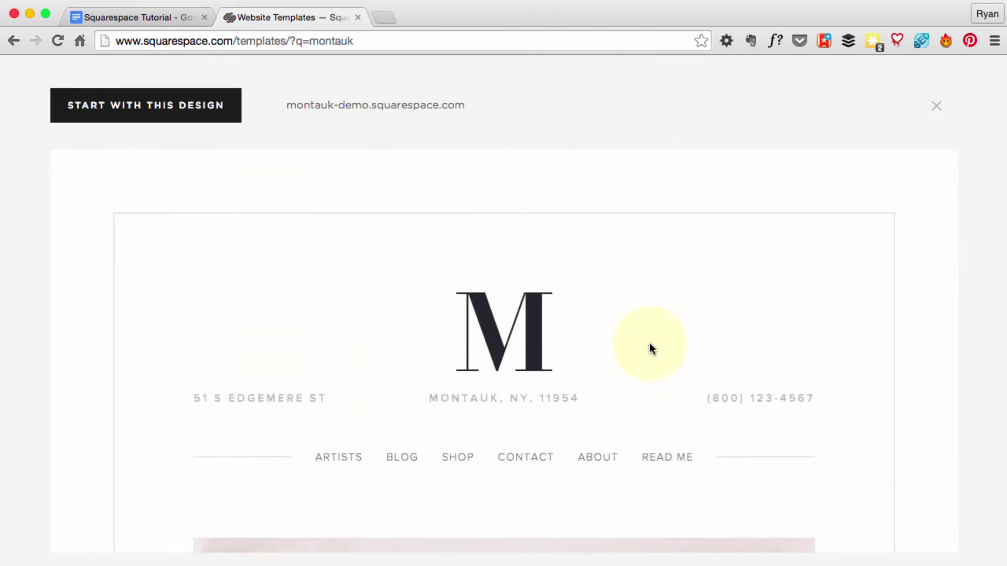
pyautogui.click(933, 110)
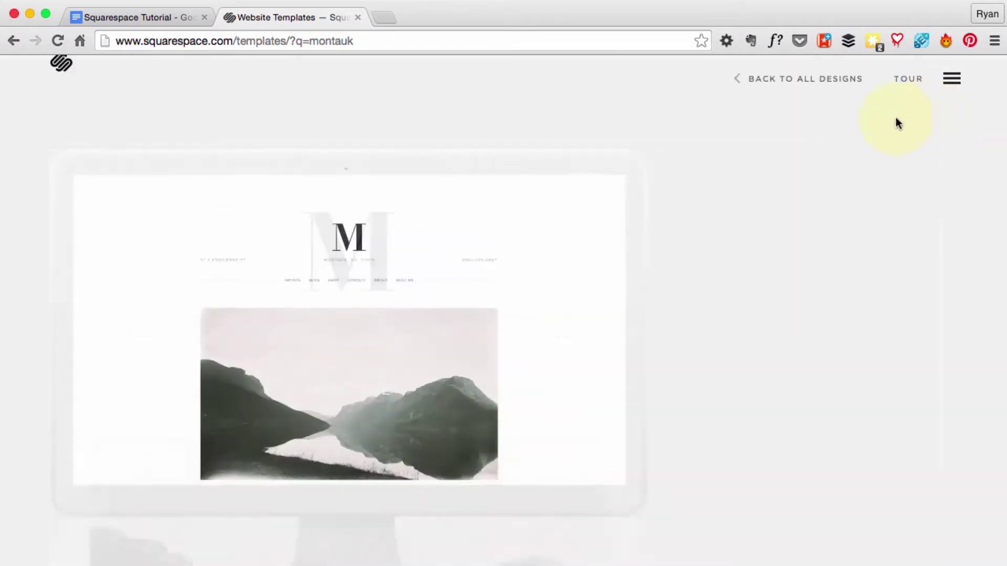
# Step: Try Montauk's mobile preview and its navigation menu, then start a site with Montauk
pyautogui.click(567, 444)
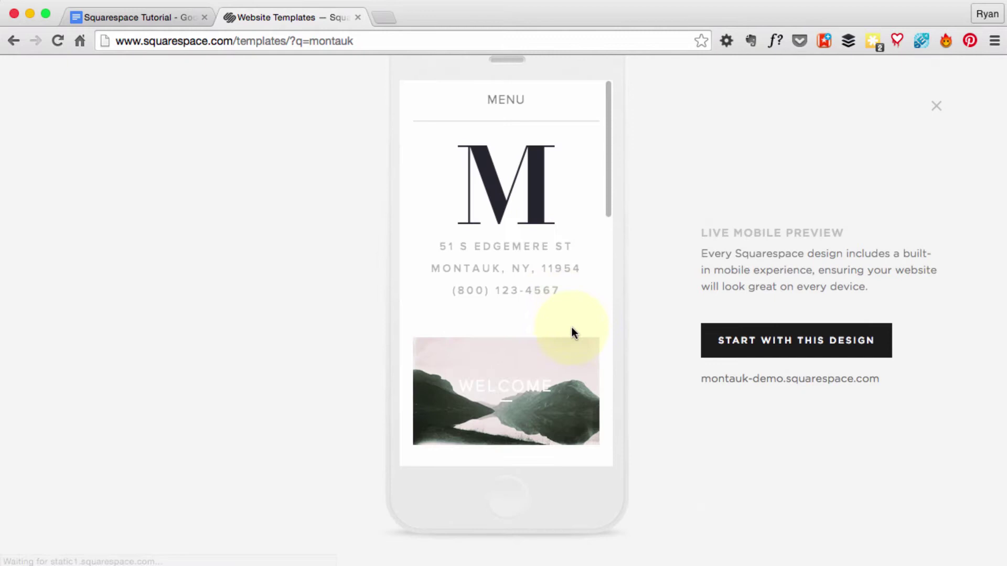
pyautogui.scroll(-5, 574, 332)
pyautogui.scroll(-5, 574, 332)
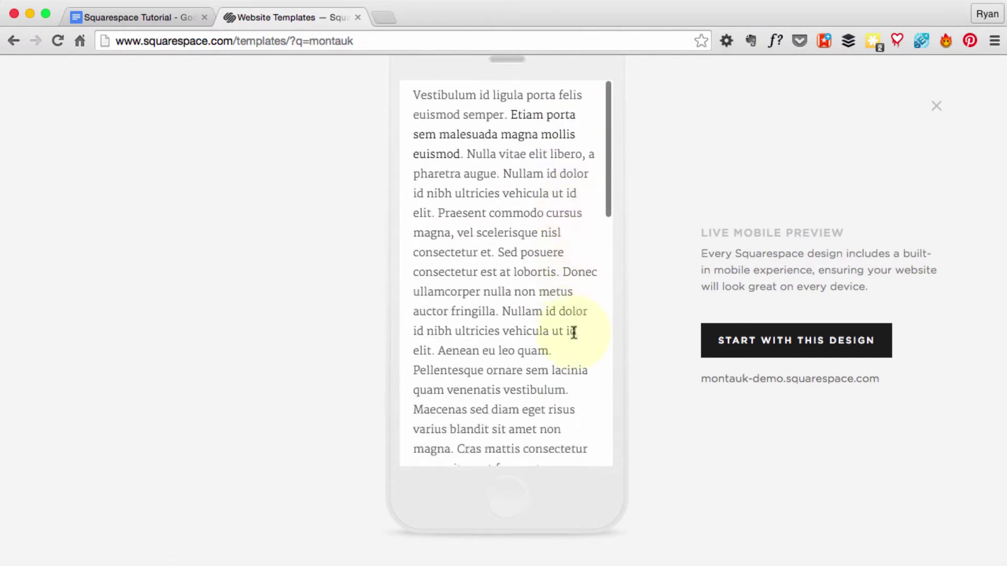
pyautogui.scroll(10, 573, 331)
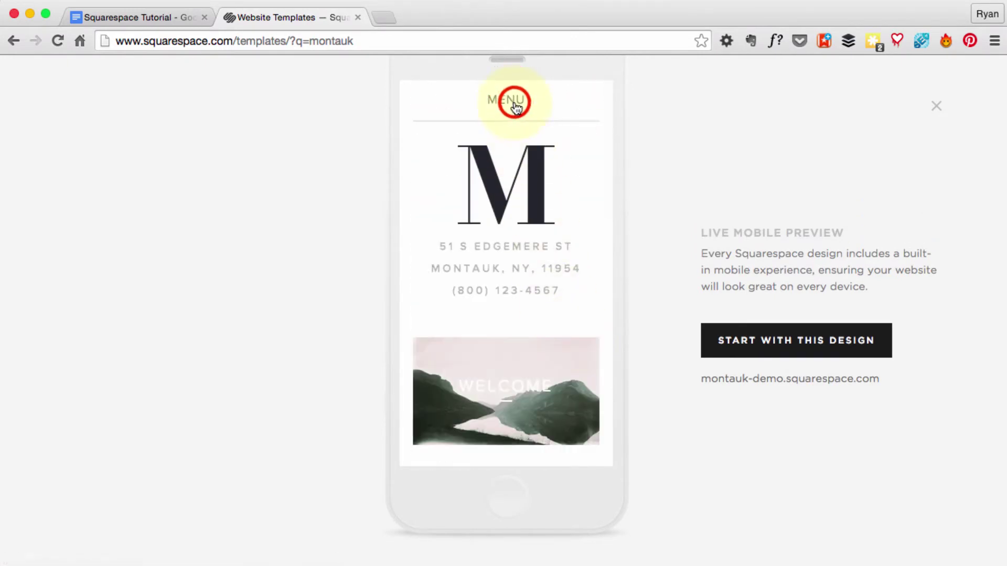
pyautogui.click(512, 101)
pyautogui.click(513, 278)
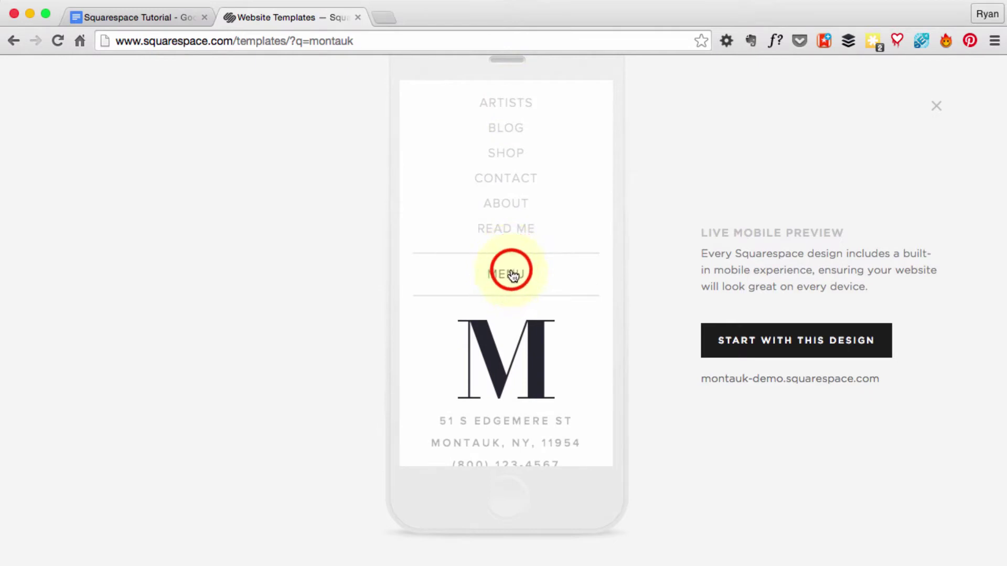
pyautogui.click(937, 109)
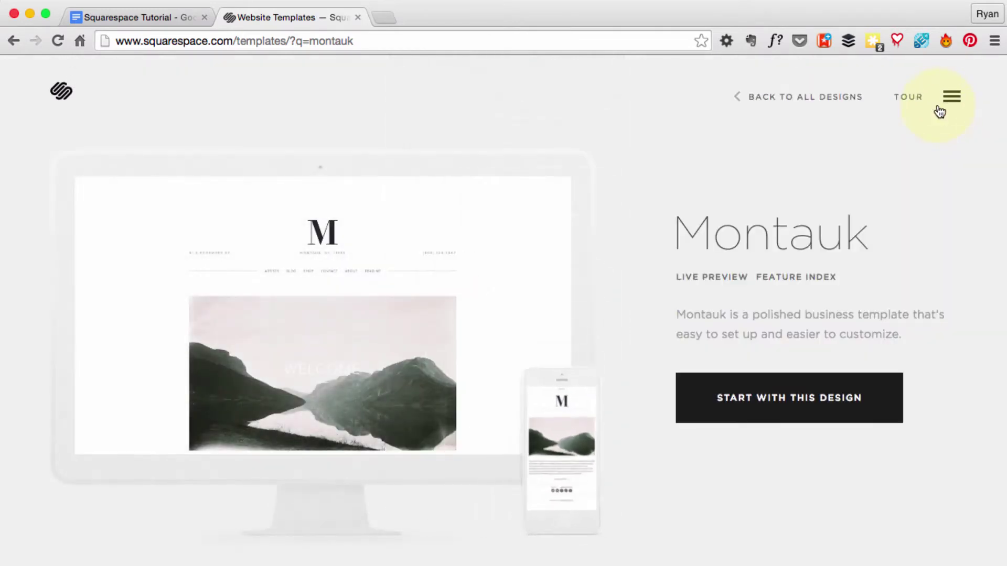
pyautogui.click(794, 403)
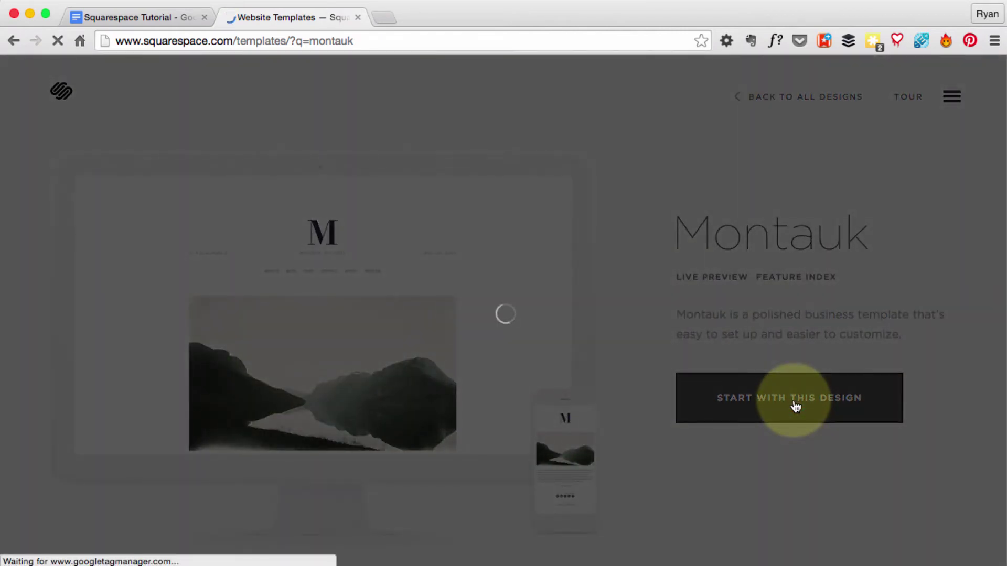
# Step: Fill the sign-up form with the user's name and e-mail, and set an account password
pyautogui.click(444, 251)
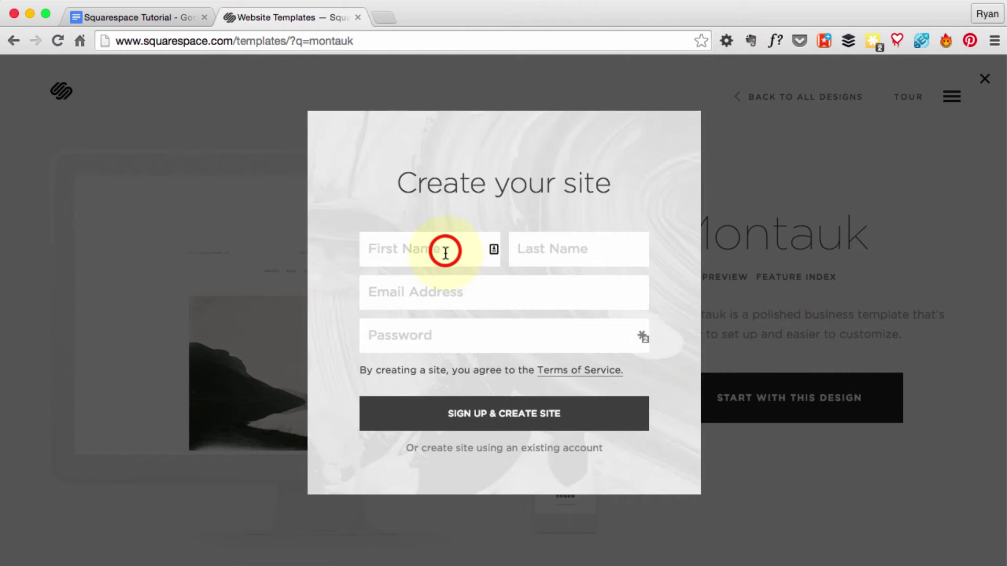
pyautogui.write('Ryan')
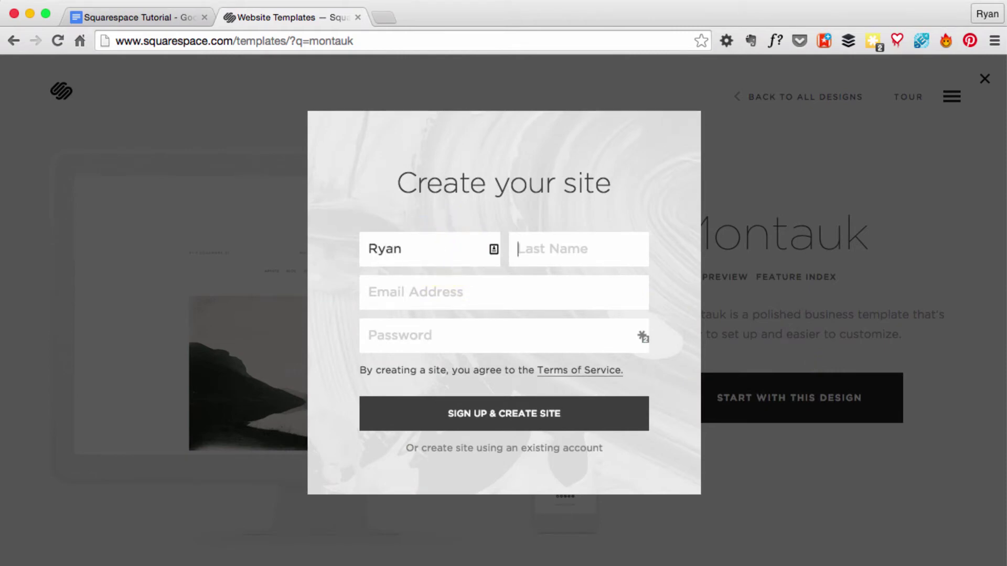
pyautogui.write('Oakley')
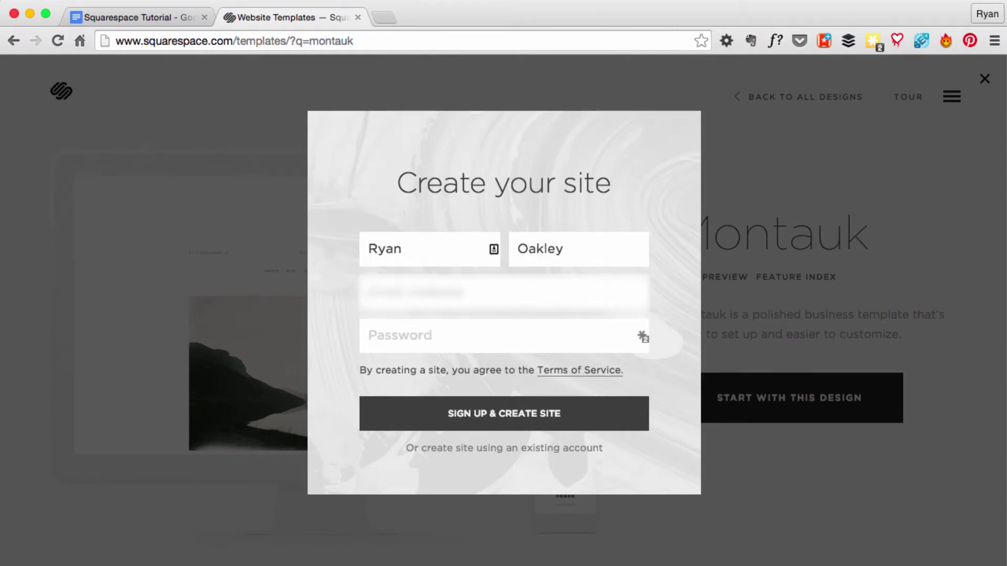
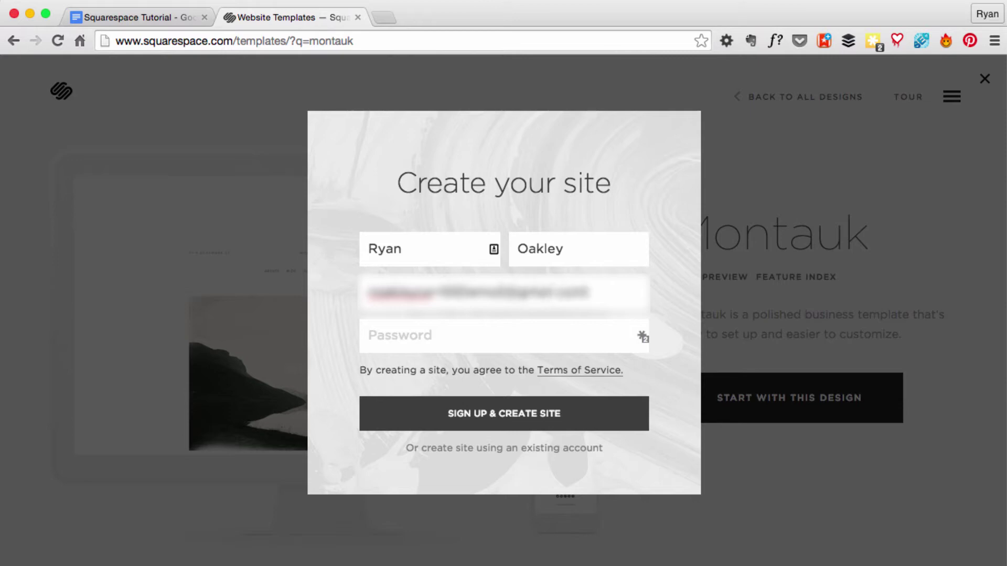
pyautogui.press('Tab')
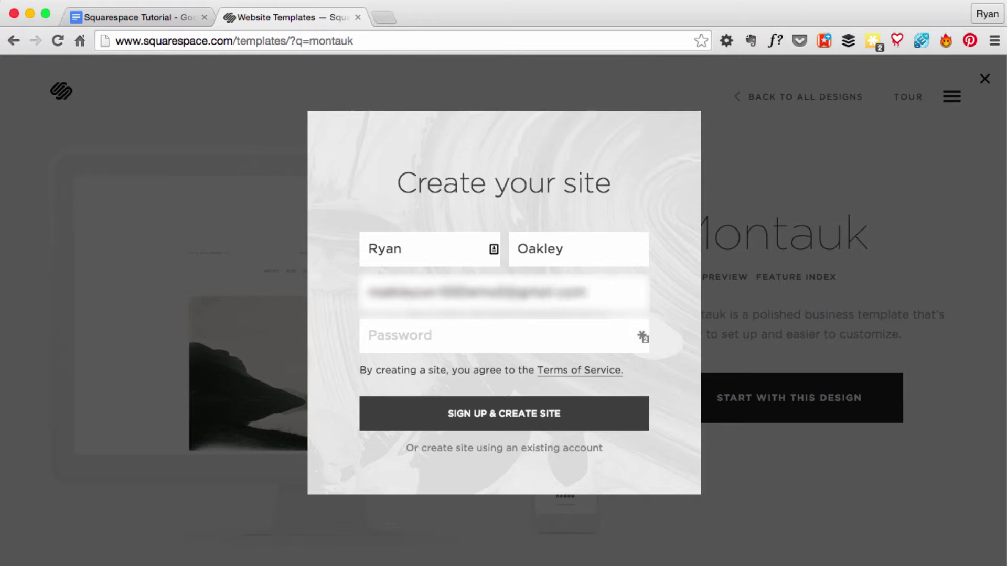
pyautogui.write('•••••••••••')
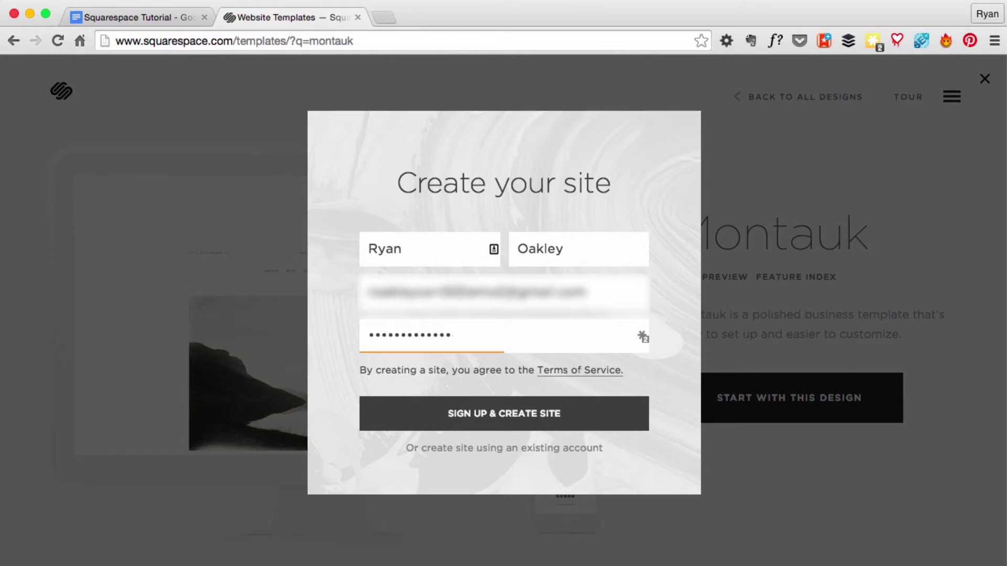
# Step: Sign up to create the site, pass the welcome message, and pick Business as site purpose
pyautogui.click(496, 420)
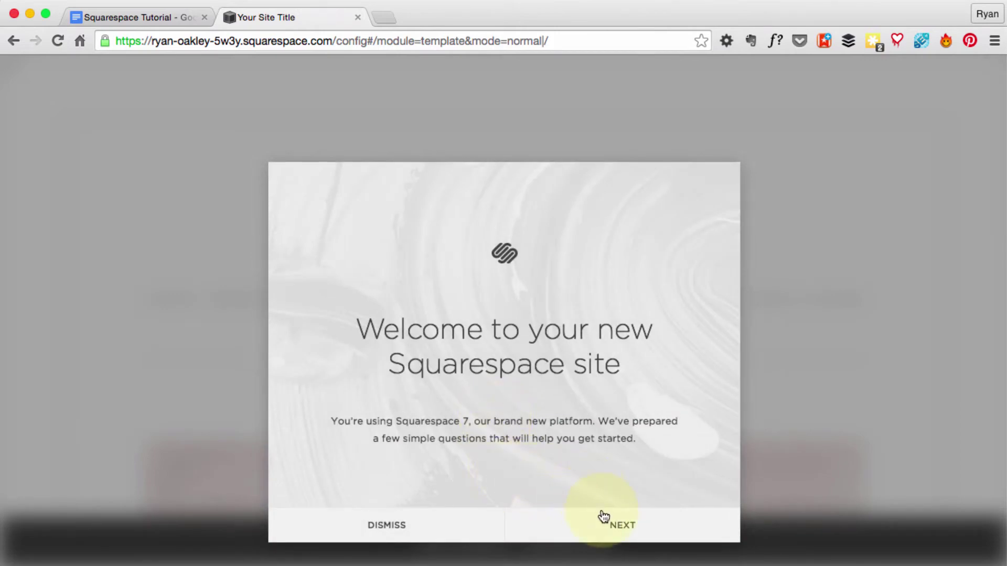
pyautogui.click(603, 530)
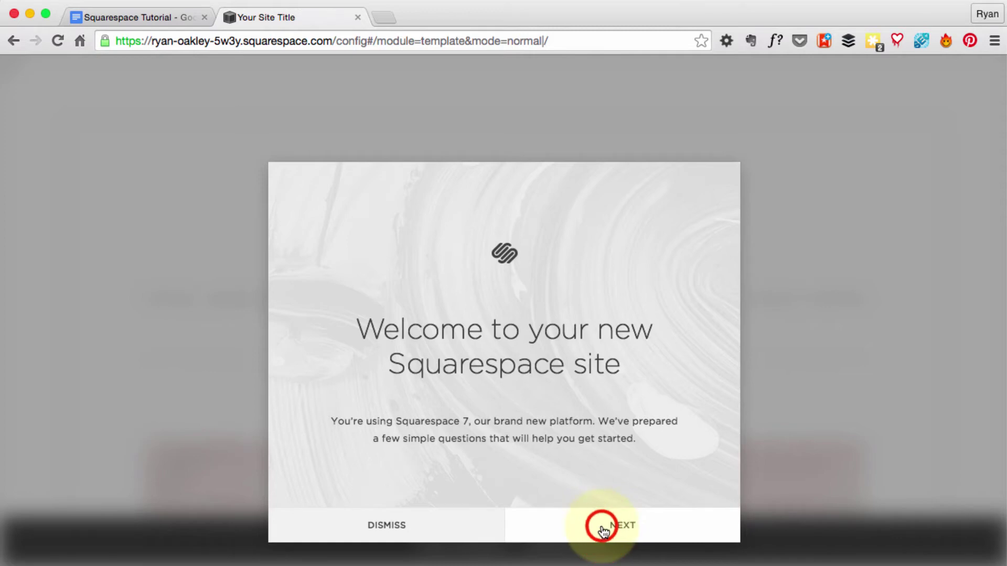
pyautogui.click(488, 281)
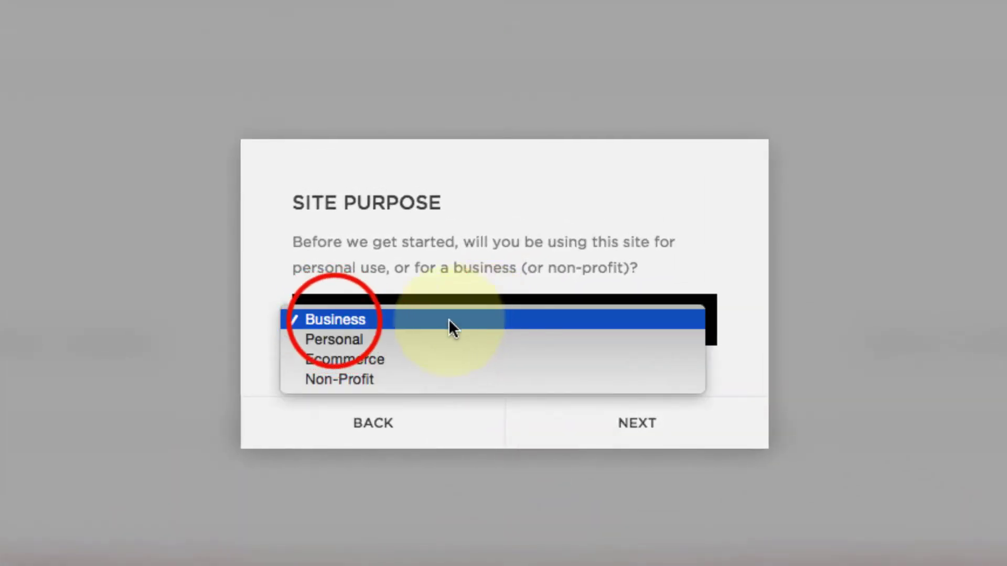
pyautogui.click(333, 320)
# Step: Replace the placeholder site title with 'Humans of Nelson'
pyautogui.click(674, 434)
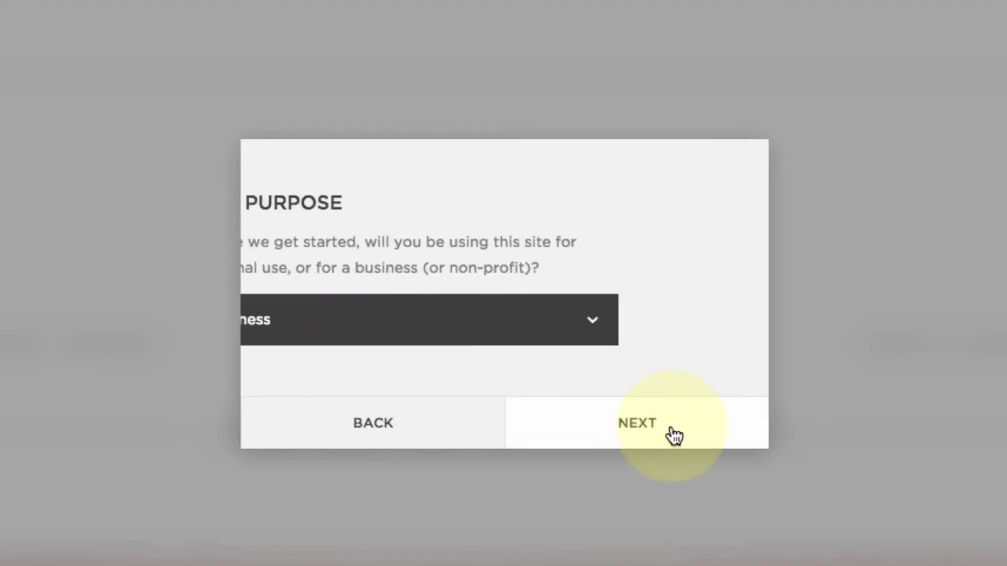
pyautogui.click(476, 319)
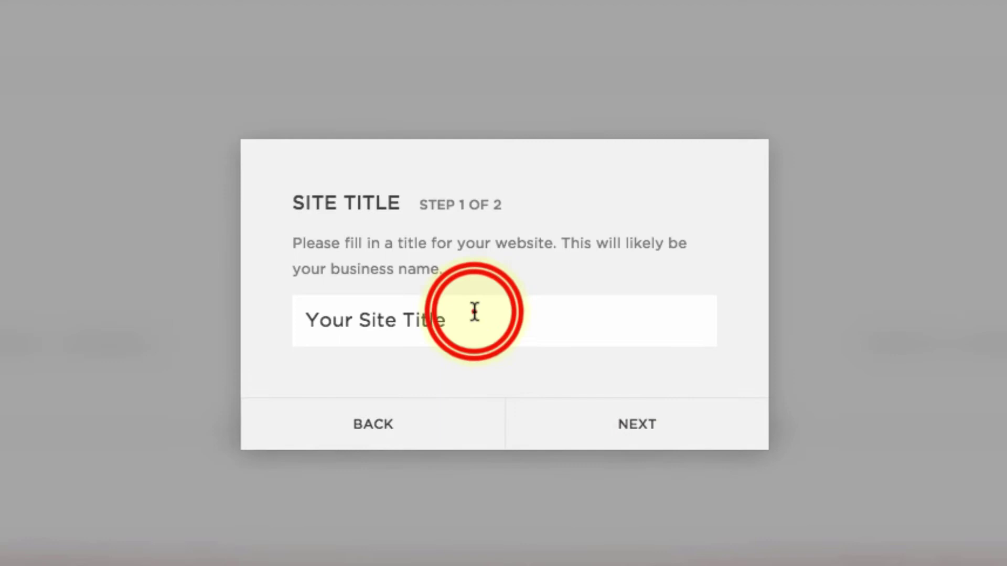
pyautogui.tripleClick(473, 313)
pyautogui.write('H')
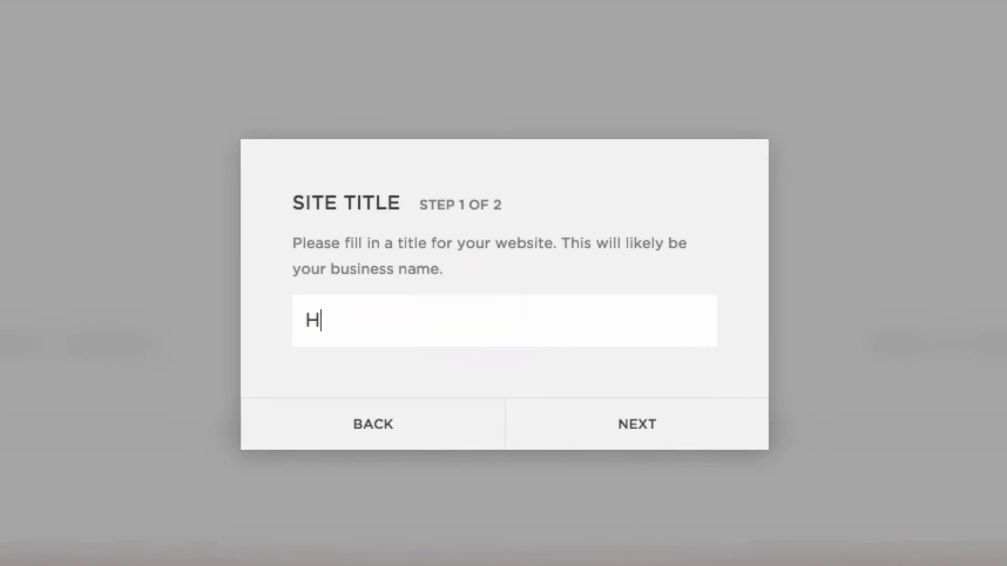
pyautogui.write('umans of ')
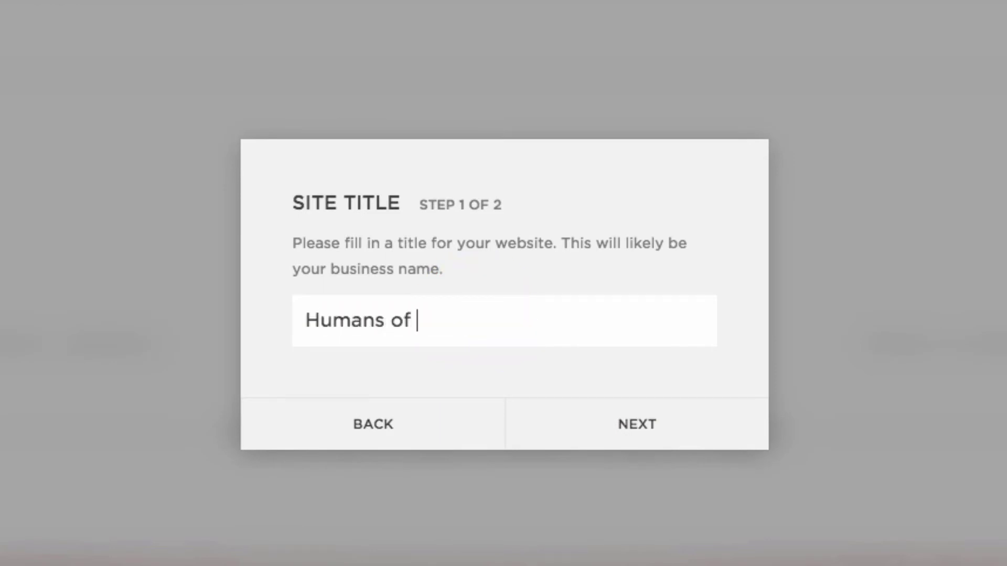
pyautogui.write('Nelson')
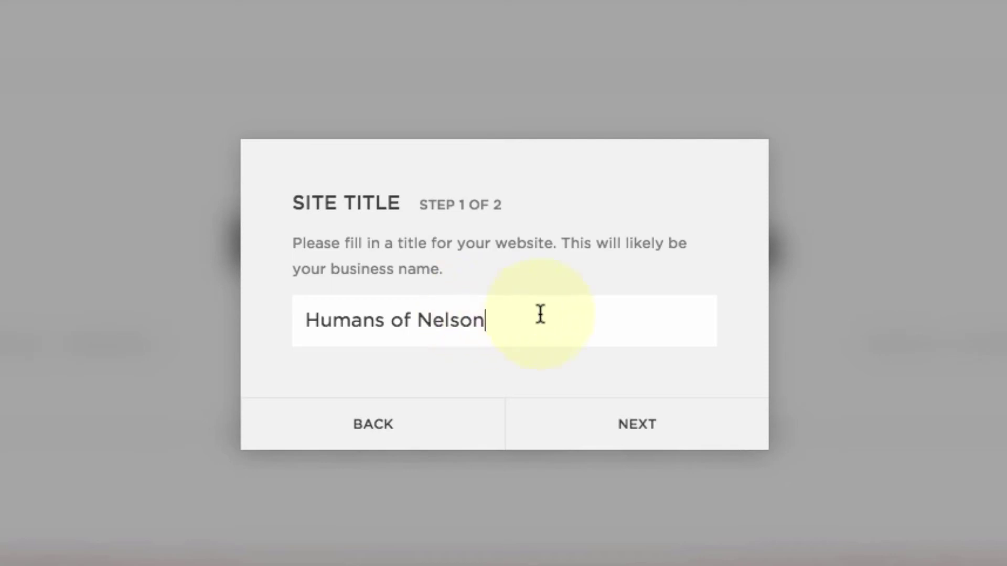
# Step: Skip the optional business information and finish the setup wizard
pyautogui.click(648, 426)
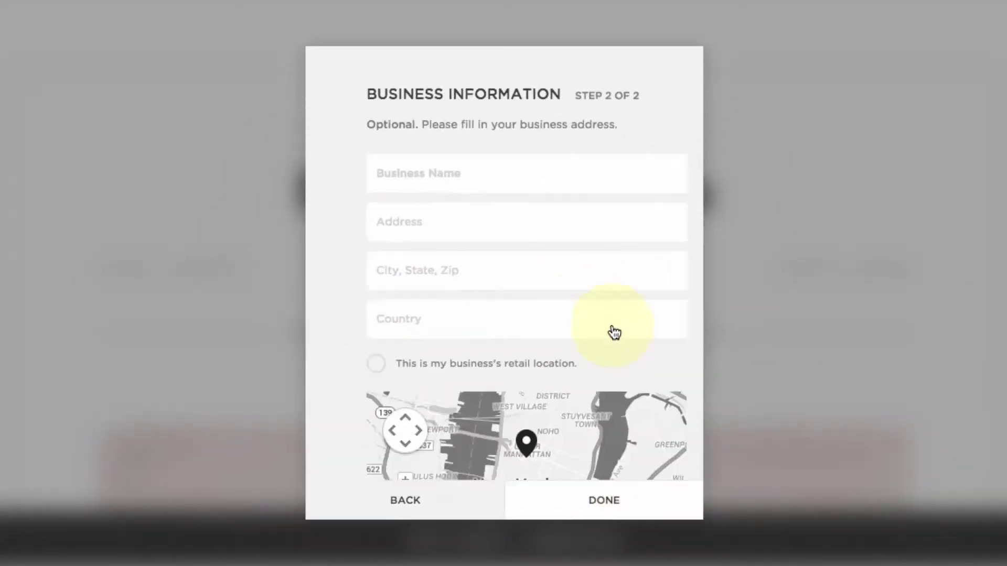
pyautogui.moveTo(326, 98); pyautogui.dragTo(395, 101)
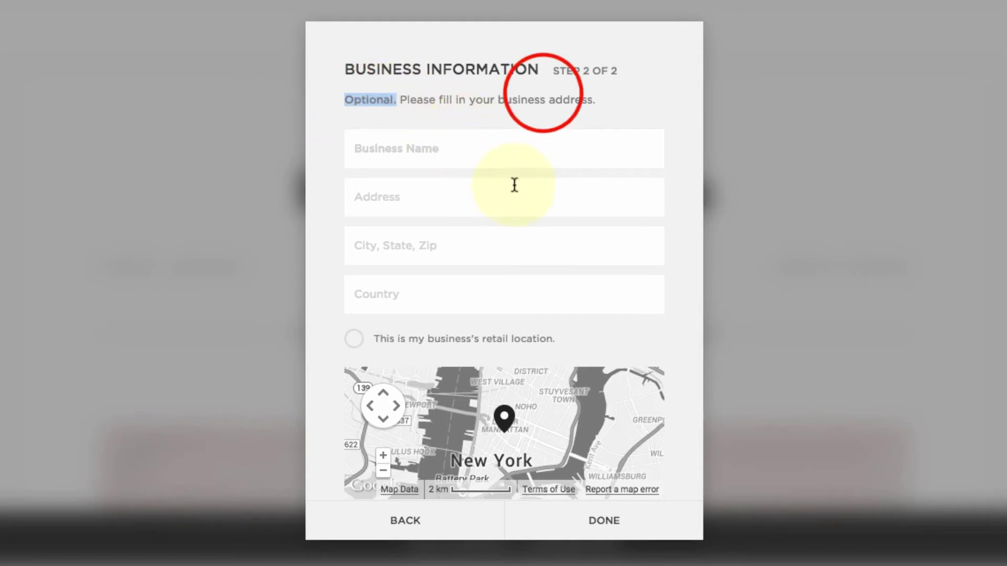
pyautogui.click(540, 95)
pyautogui.scroll(-1, 552, 299)
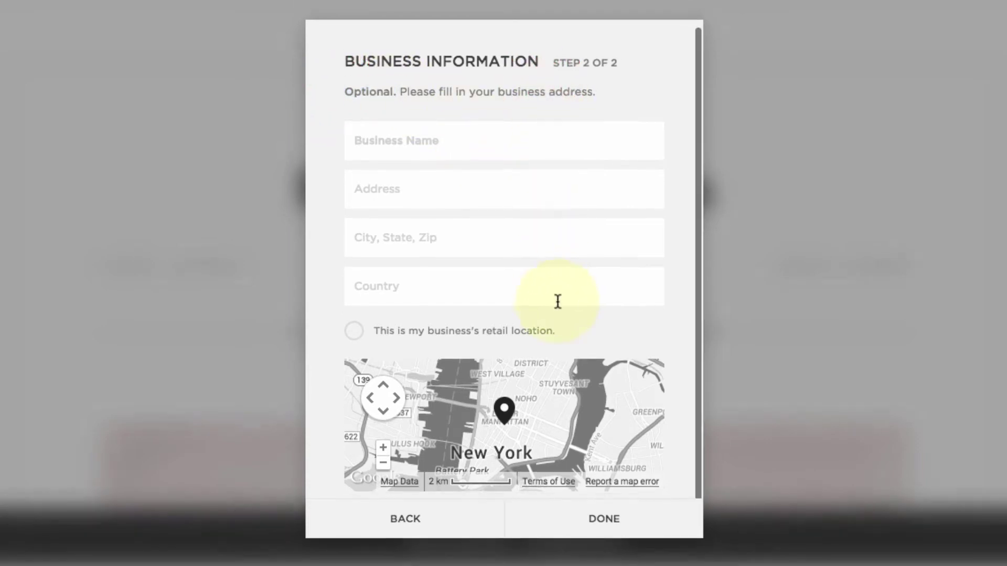
pyautogui.click(605, 521)
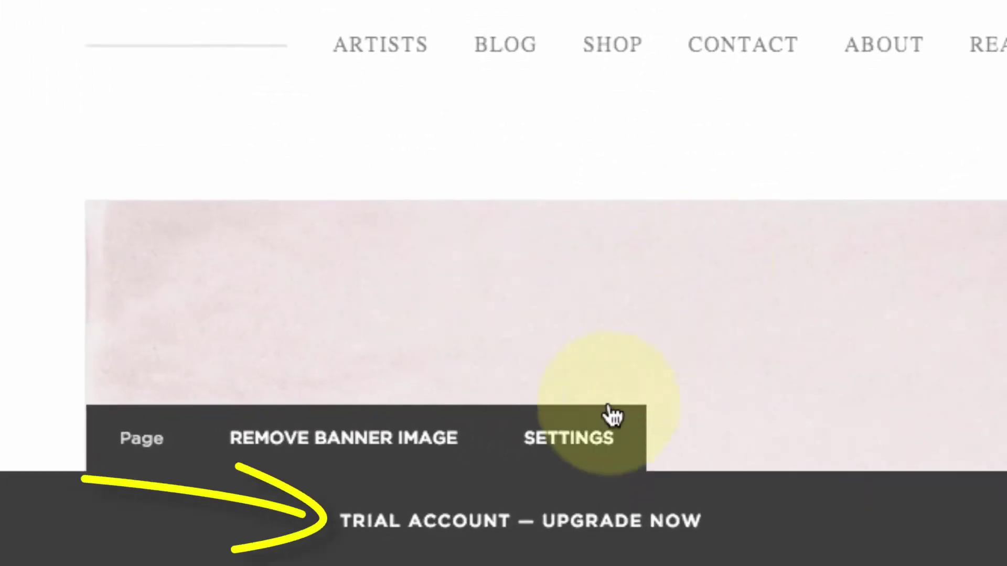
# Step: Use the 'Trial Account — Upgrade Now' link to view the Personal, Professional and Business plans
pyautogui.click(488, 518)
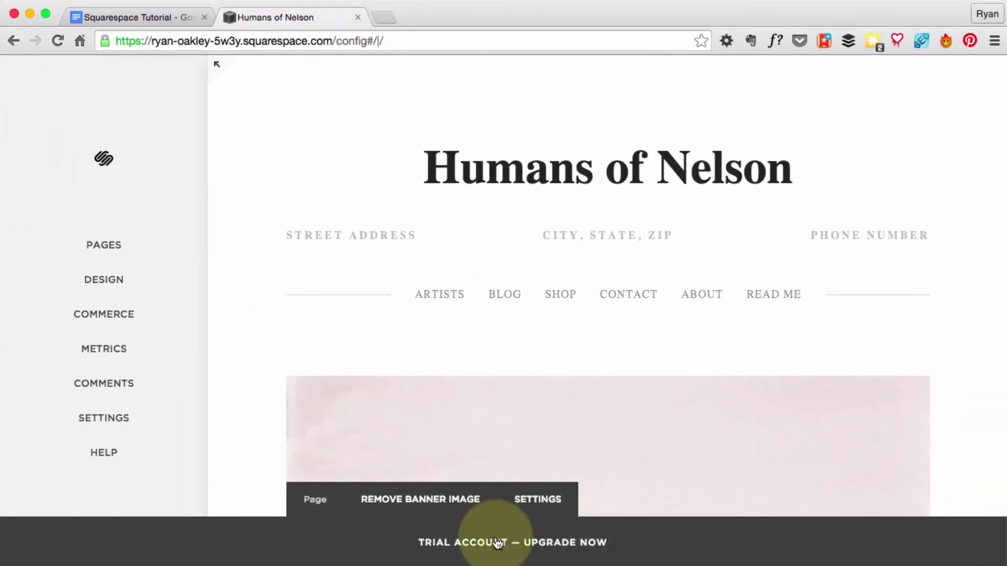
pyautogui.click(498, 543)
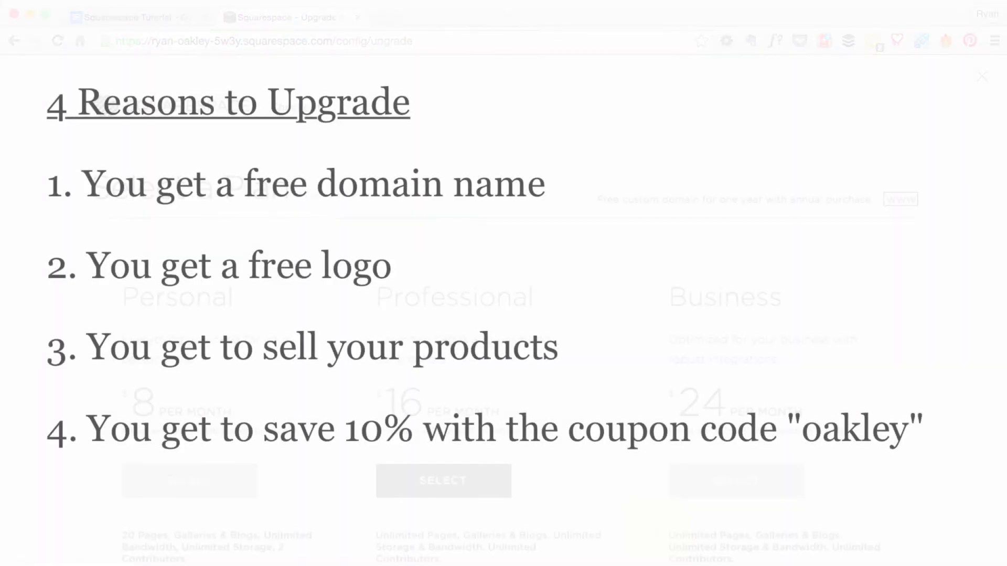
pyautogui.scroll(-4, 503, 315)
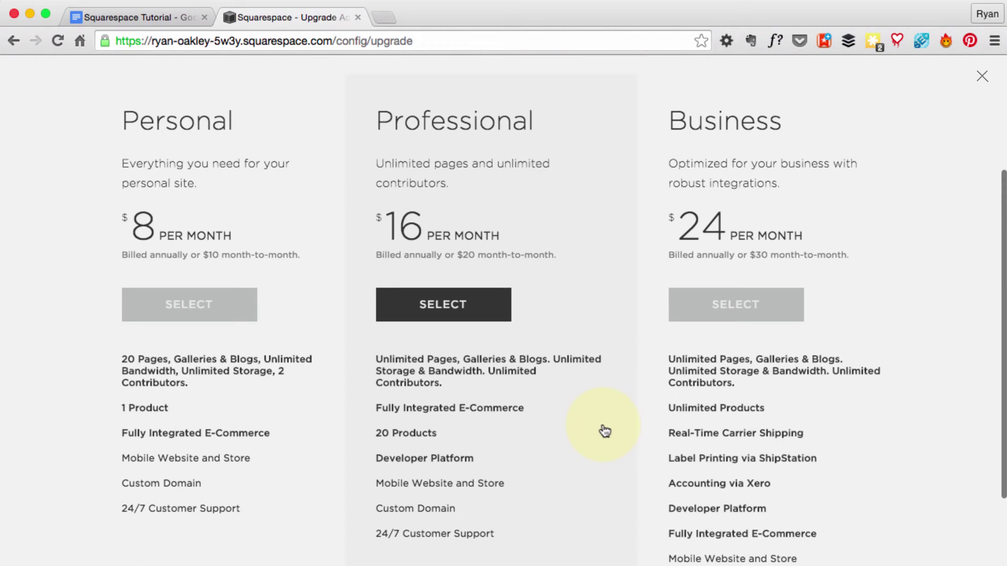
# Step: Select the Personal plan and apply the 10% offer code, bringing the annual total to $86.40
pyautogui.scroll(-1, 605, 431)
pyautogui.click(206, 289)
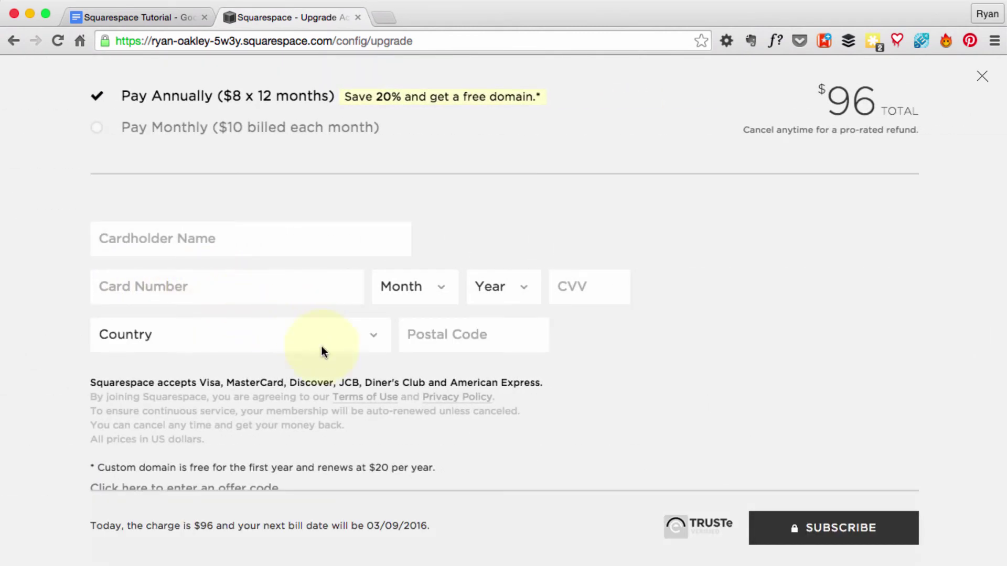
pyautogui.scroll(-1, 342, 366)
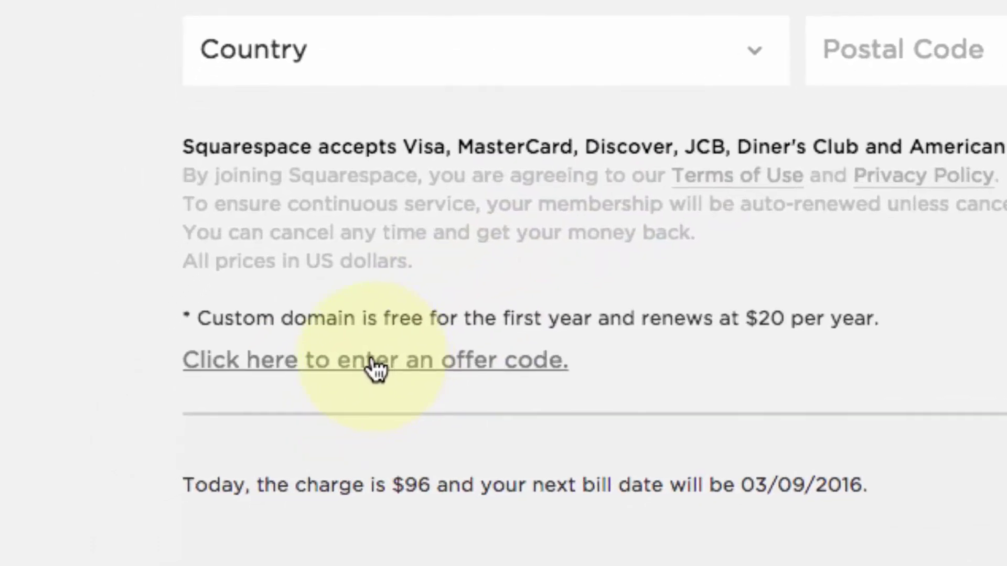
pyautogui.click(335, 369)
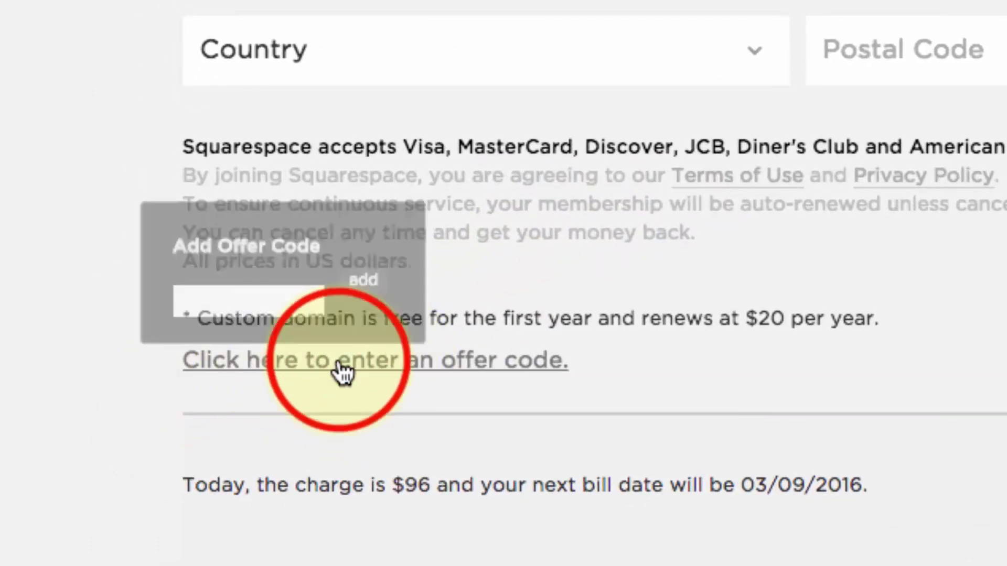
pyautogui.click(243, 274)
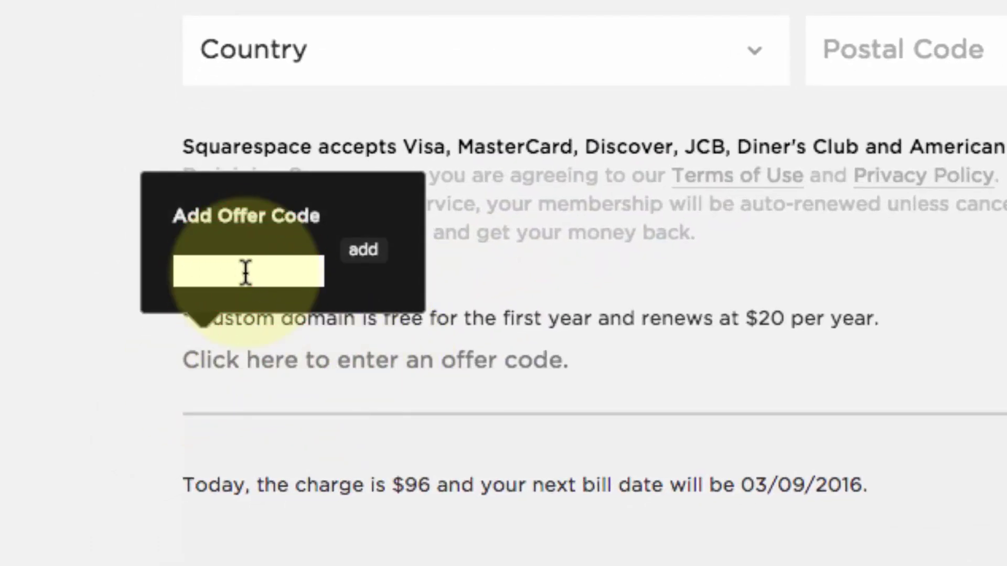
pyautogui.write('oakley')
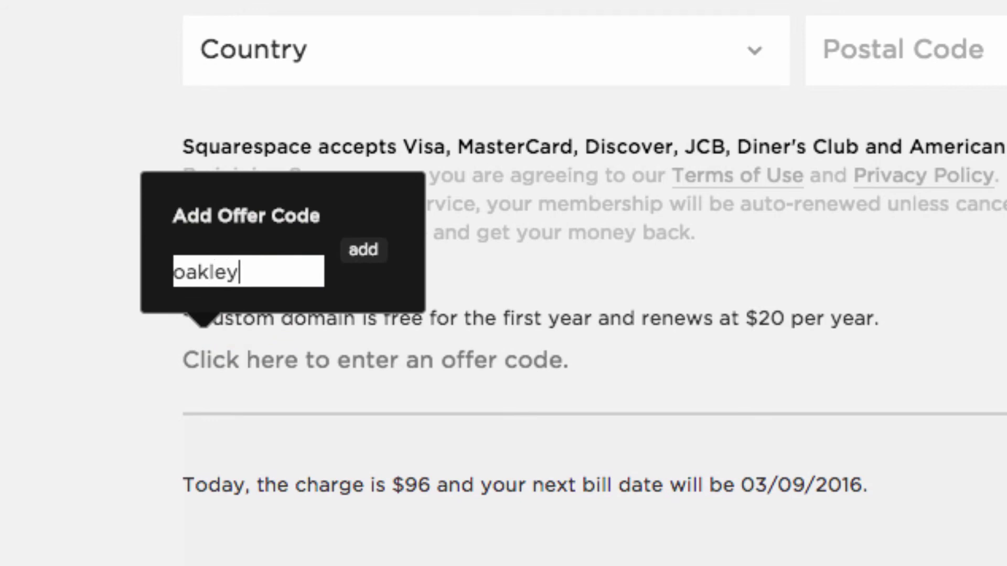
pyautogui.click(365, 251)
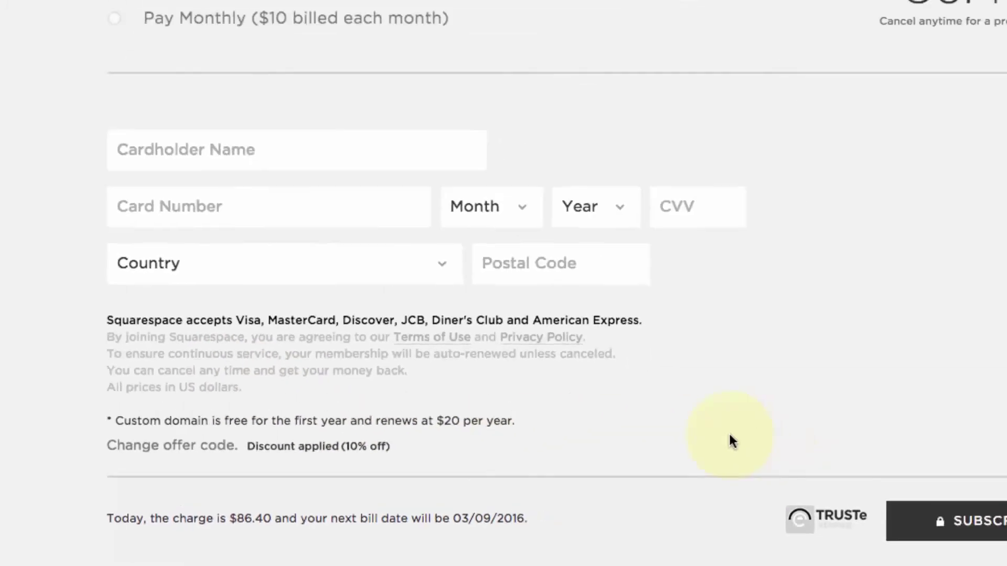
pyautogui.scroll(2, 632, 451)
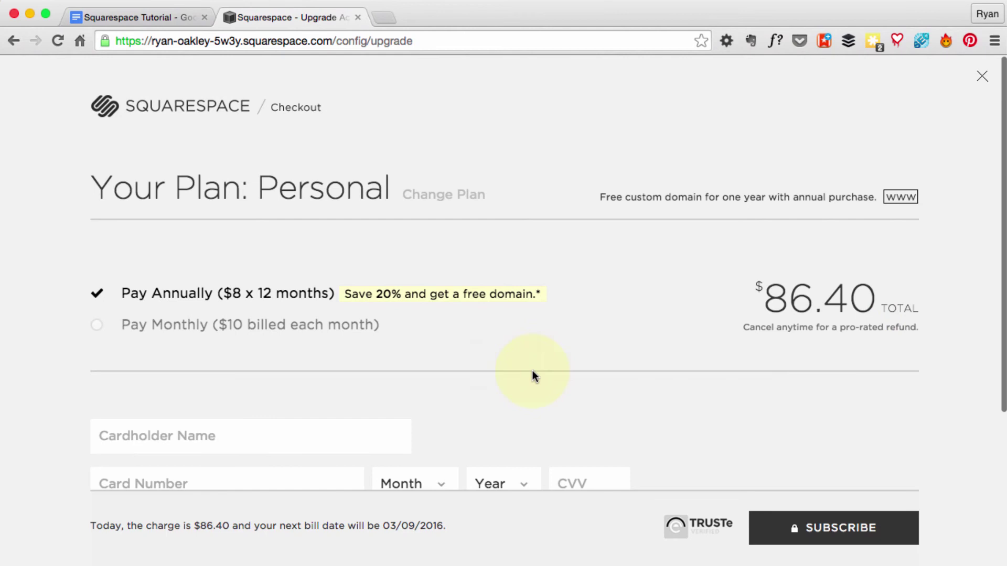
# Step: Subscribe to the discounted Personal plan after entering the card details
pyautogui.scroll(-2, 528, 361)
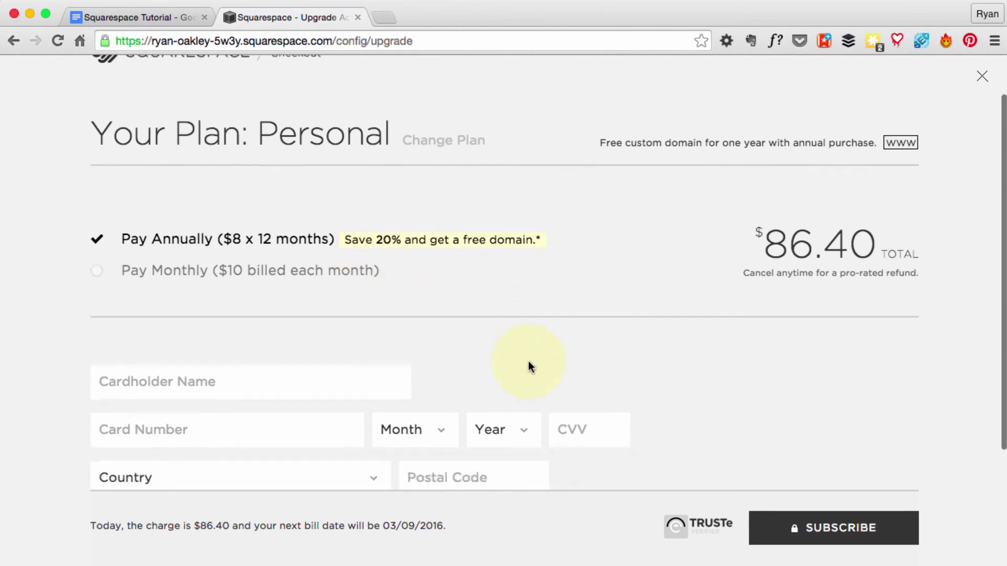
pyautogui.scroll(-3, 528, 361)
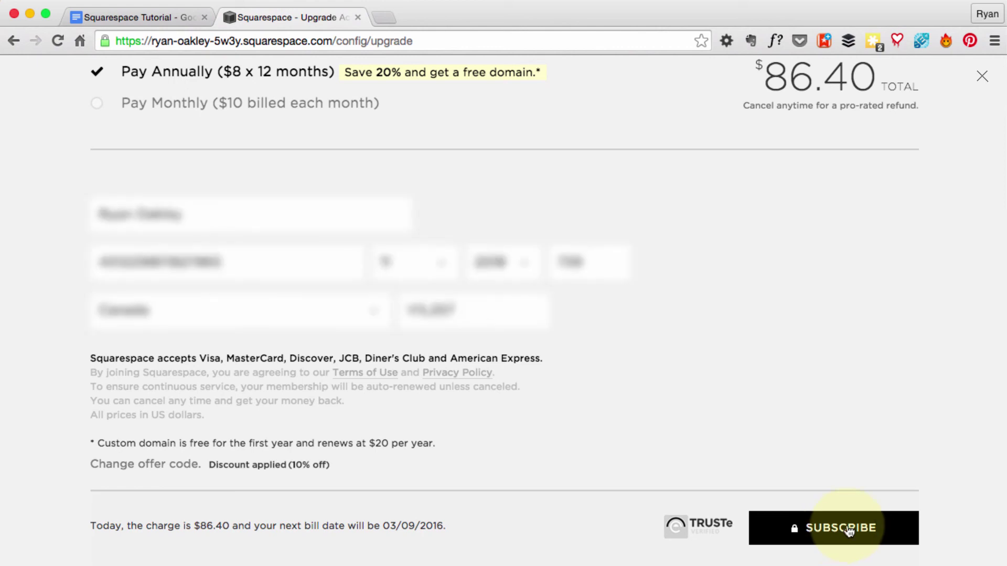
pyautogui.click(848, 529)
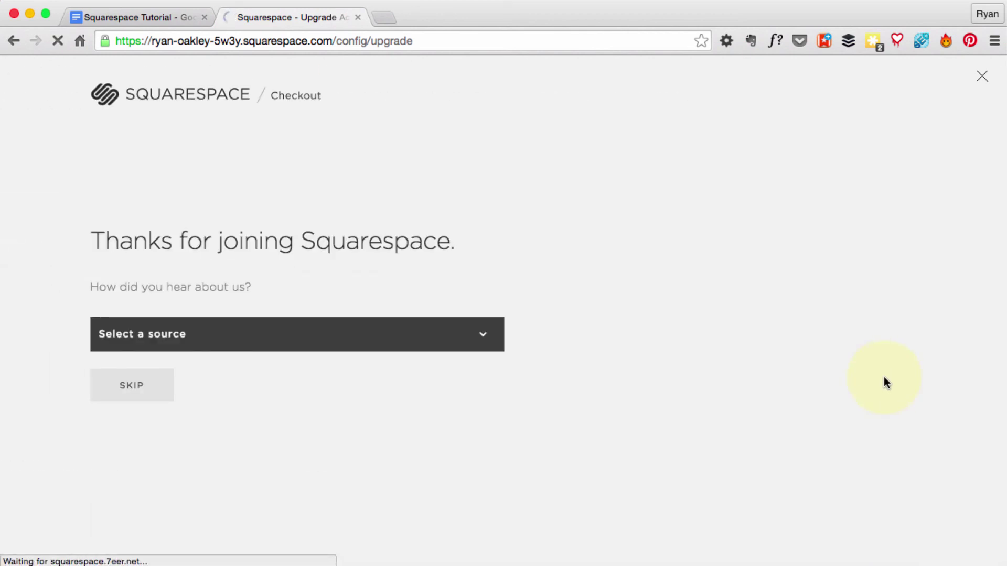
# Step: Answer 'Someone recommended it' via a Website, enter the referring site's address, and submit
pyautogui.click(317, 332)
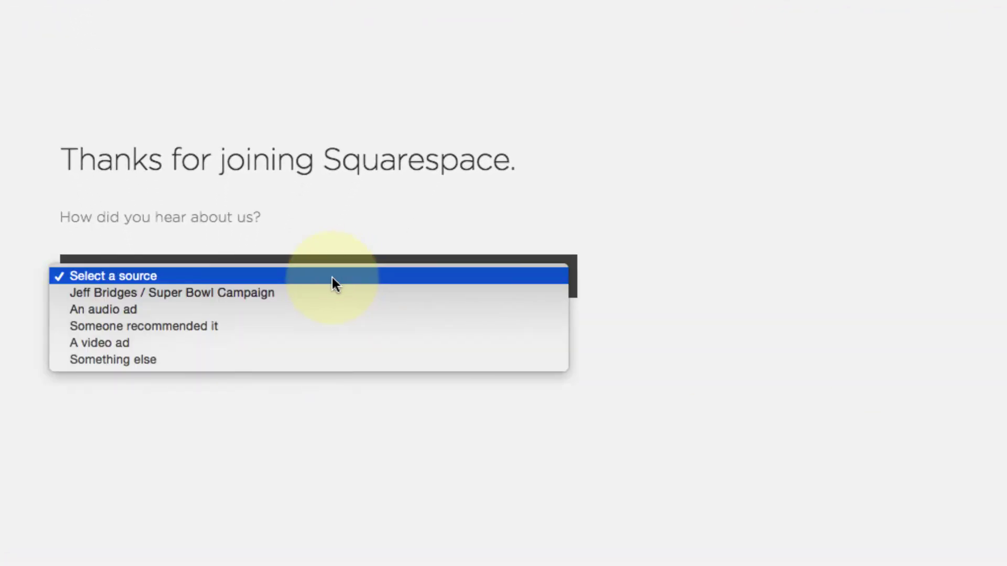
pyautogui.click(206, 322)
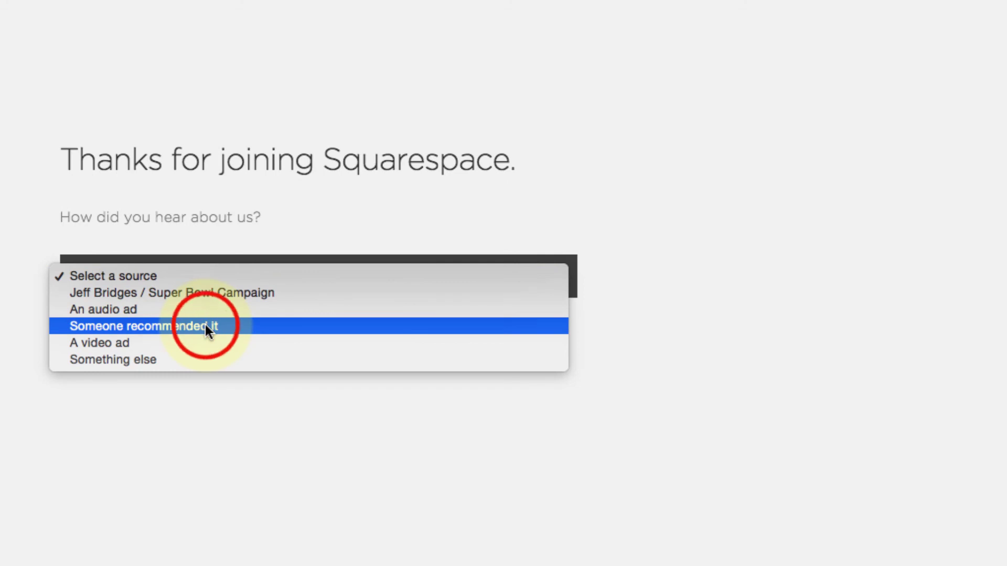
pyautogui.click(207, 338)
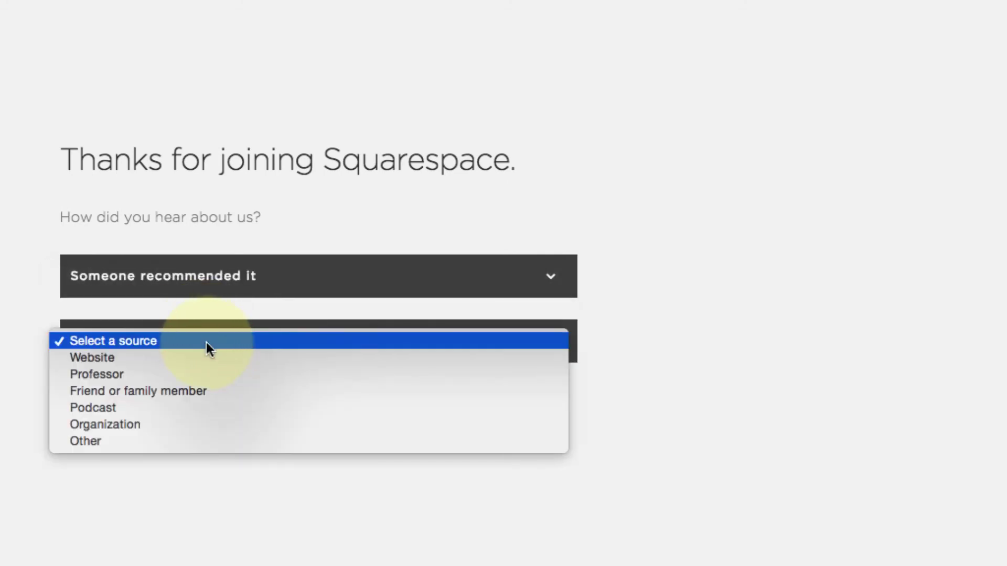
pyautogui.click(198, 359)
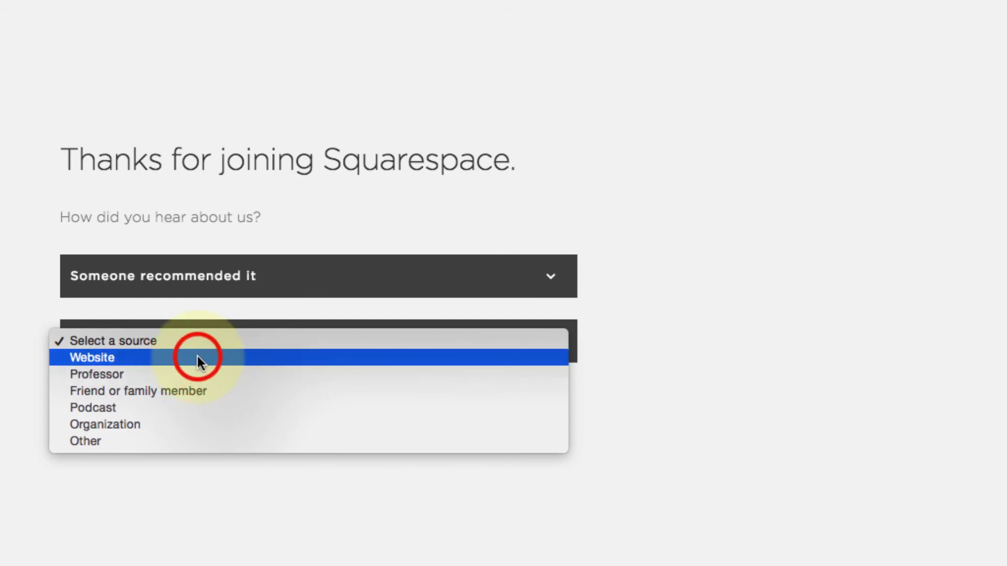
pyautogui.click(181, 405)
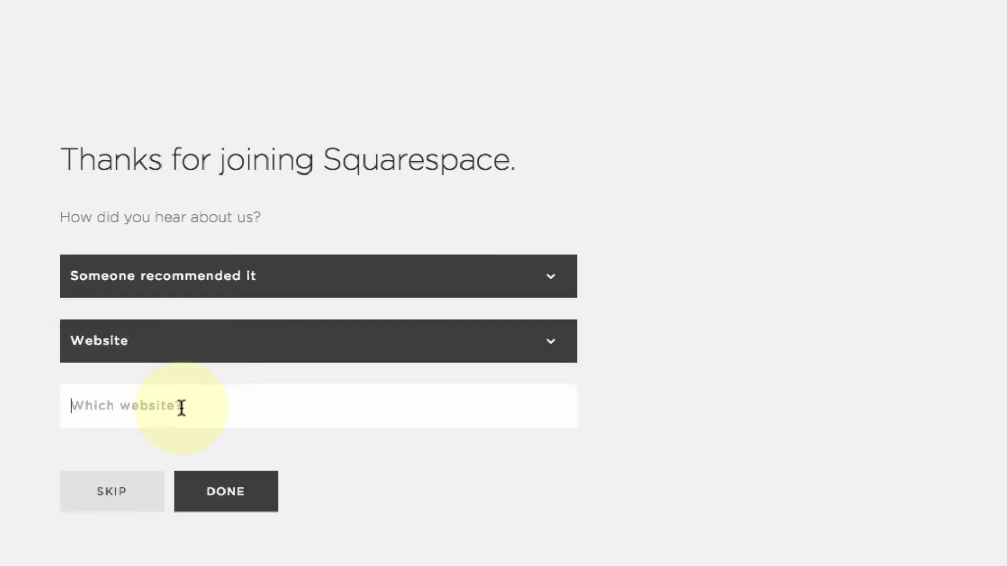
pyautogui.write('www.ry')
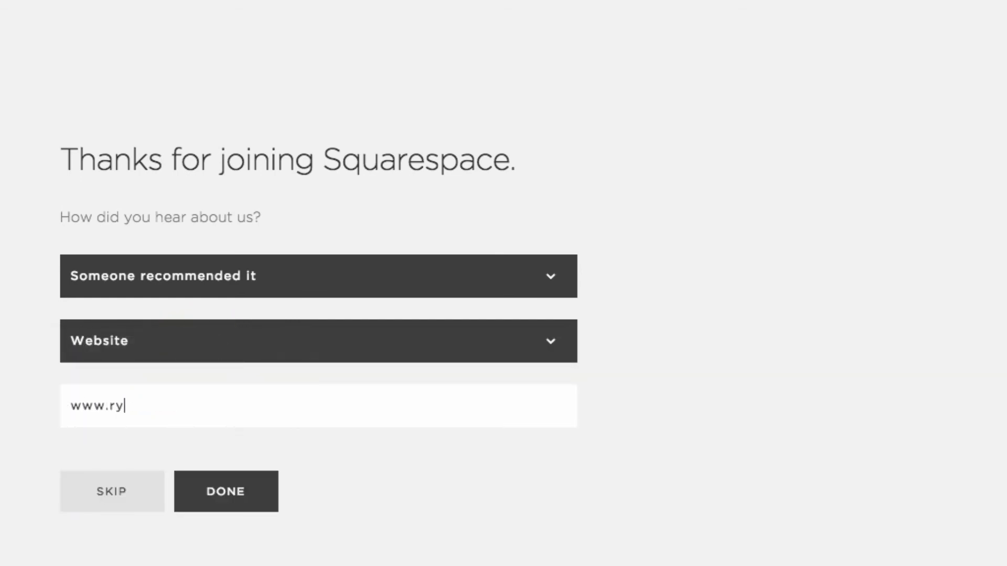
pyautogui.write('anoakley.net')
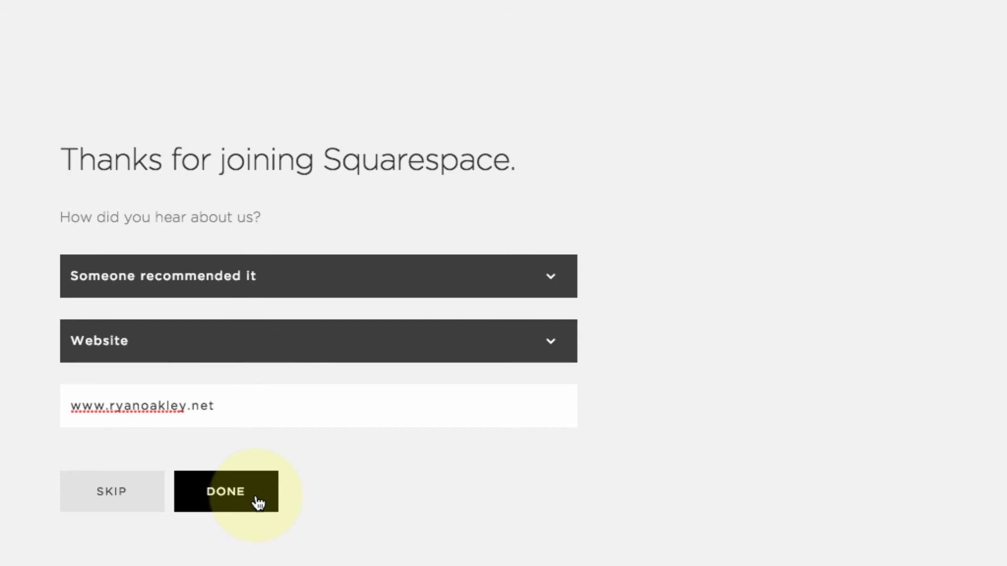
pyautogui.click(257, 499)
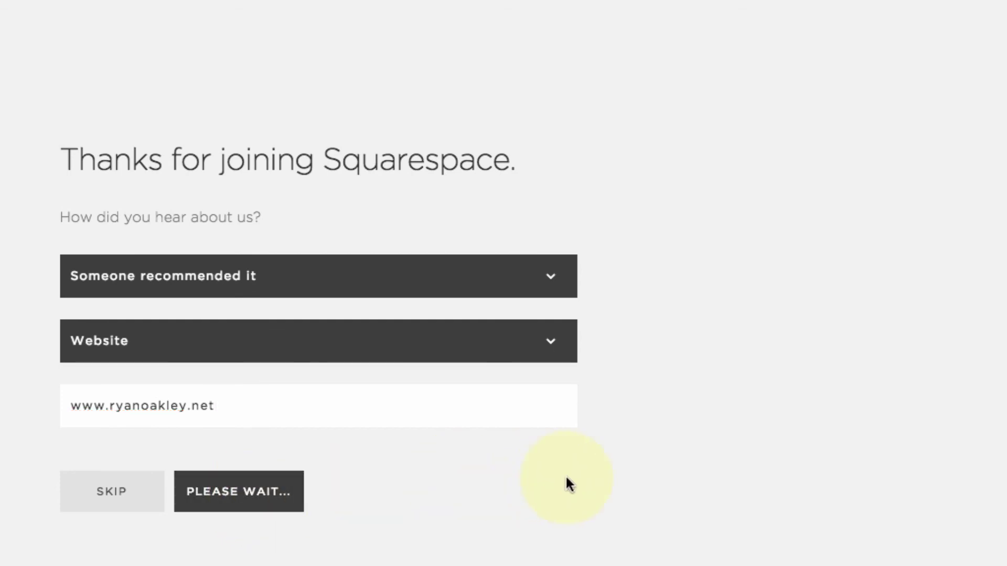